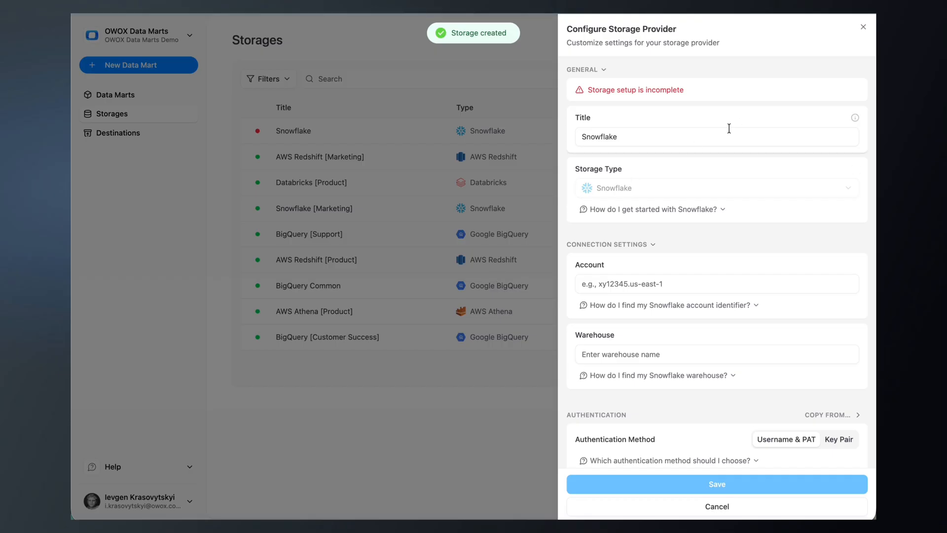
Title the storage "Snowflake [Common]" and fill in the Snowflake account identifier, checking the help on where to find it
left_click(721, 136)
type("[Common]")
left_click(691, 281)
left_click(695, 299)
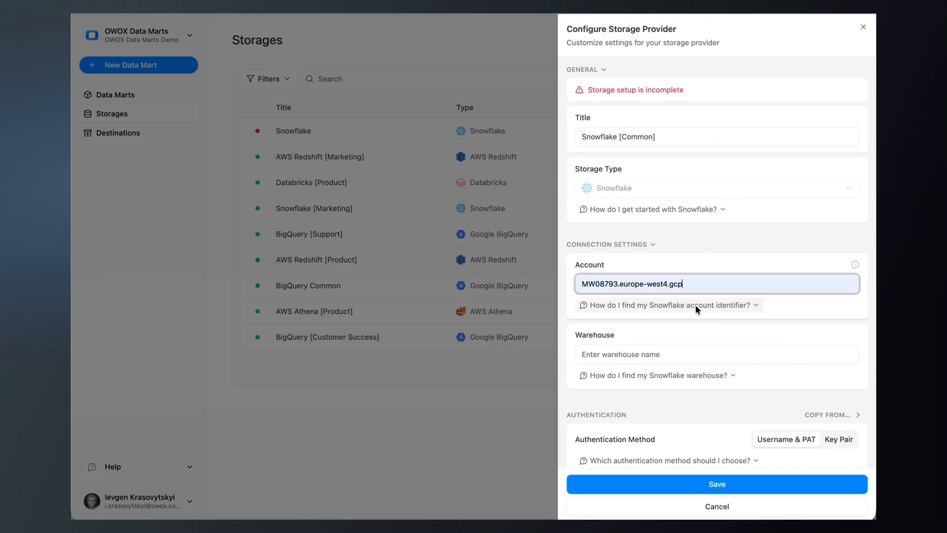
left_click(705, 303)
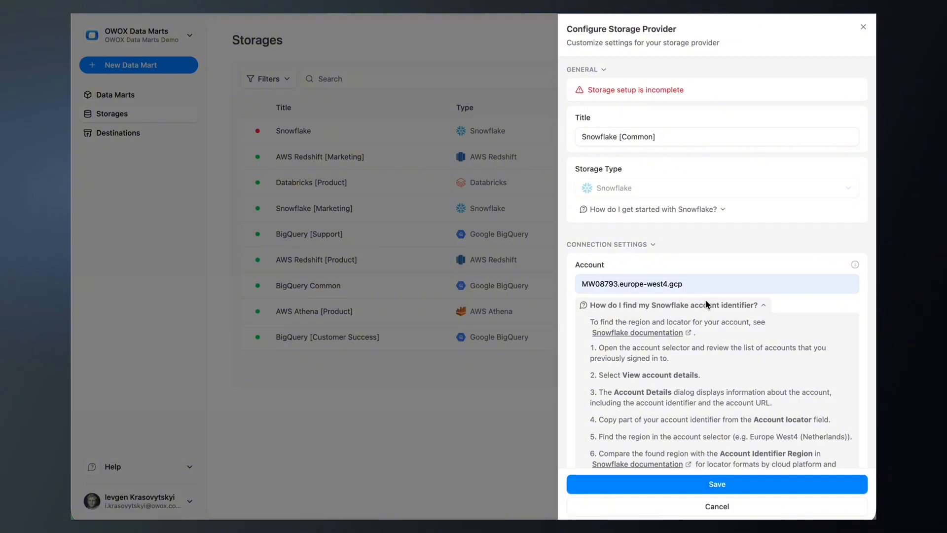
left_click(705, 303)
Set the storage's warehouse to COMPUTE_WH
scroll(708, 296, "down", 3)
left_click(710, 290)
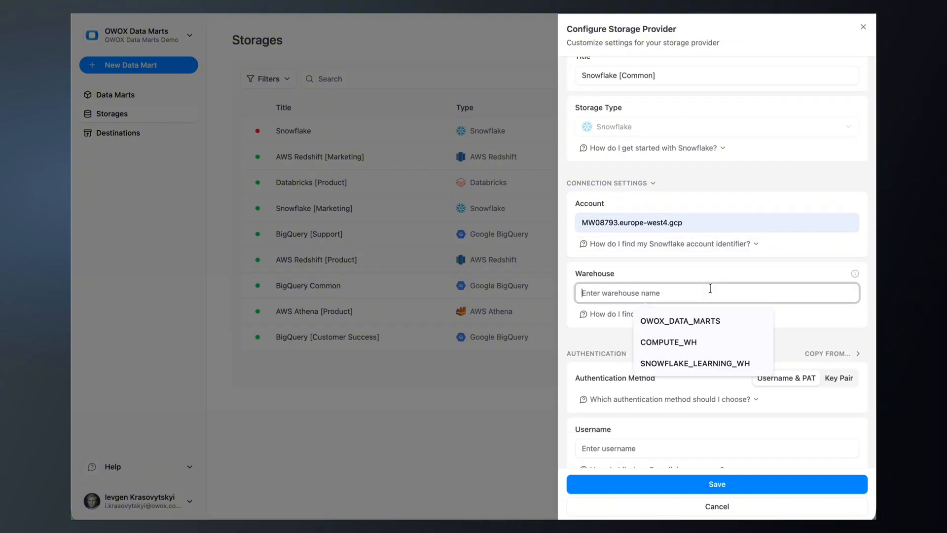
left_click(710, 342)
Fill in the Snowflake username and the programmatic access token for authentication, and save the storage
scroll(730, 303, "down", 3)
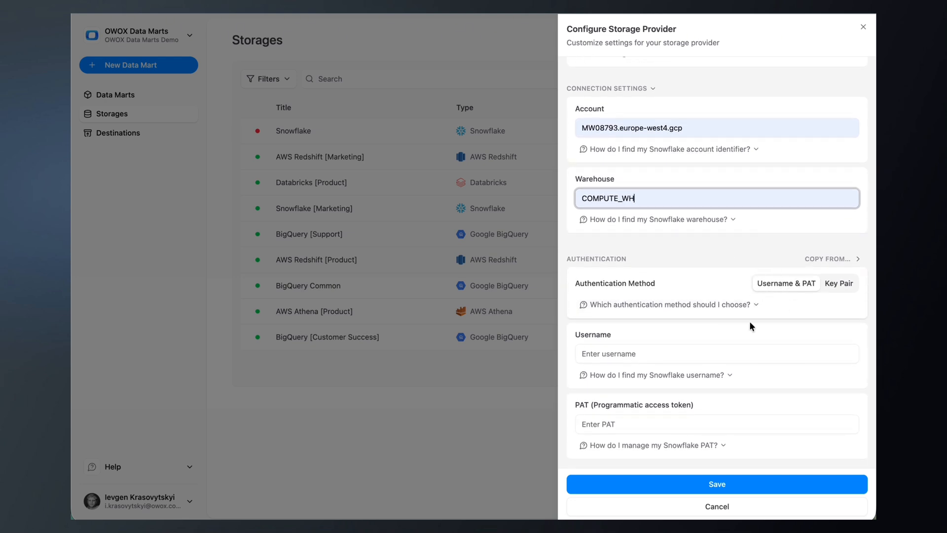
left_click(681, 352)
left_click(686, 376)
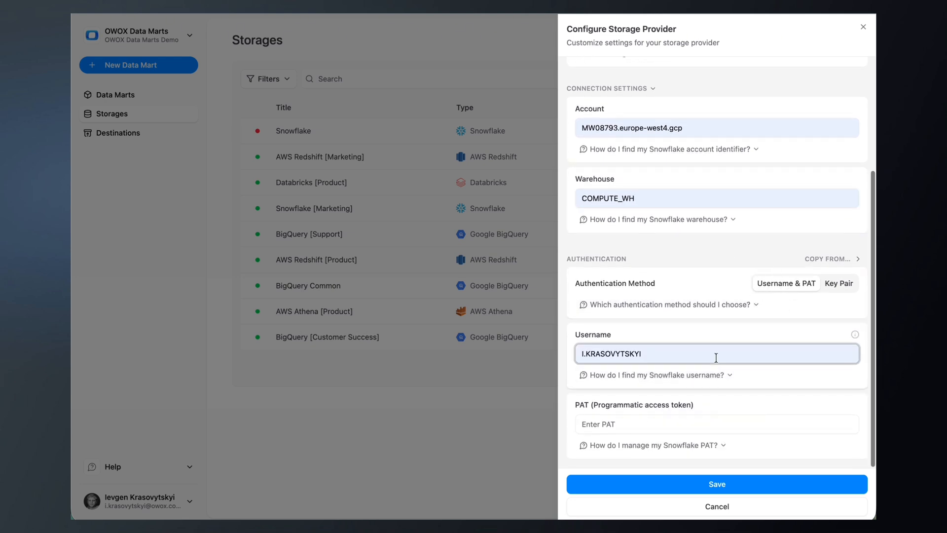
left_click(700, 420)
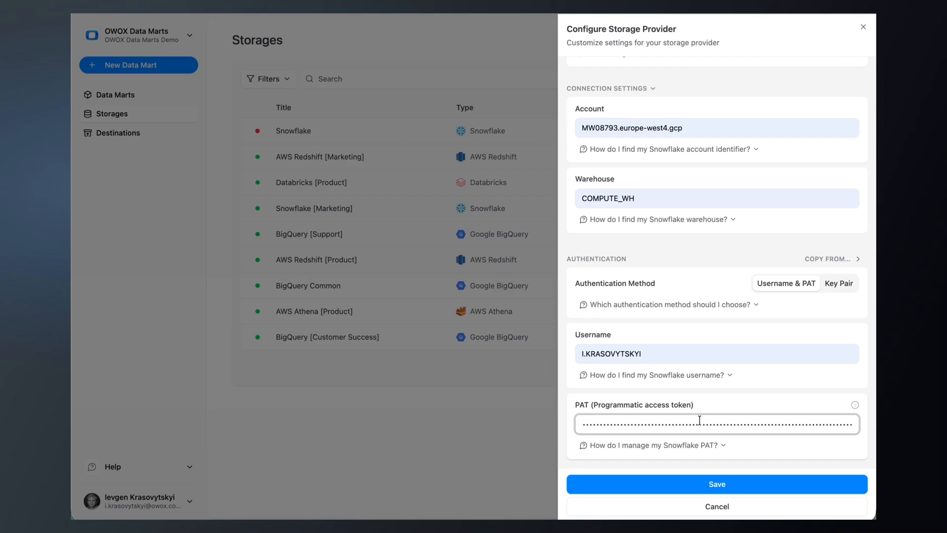
left_click(718, 485)
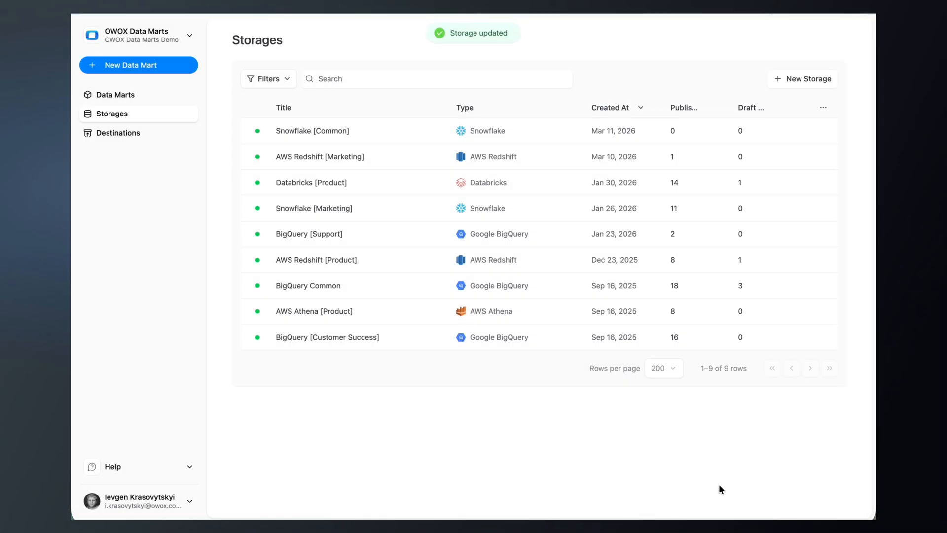
Review the access status and saved settings of the Snowflake [Common] storage, and close its configuration
left_click(523, 132)
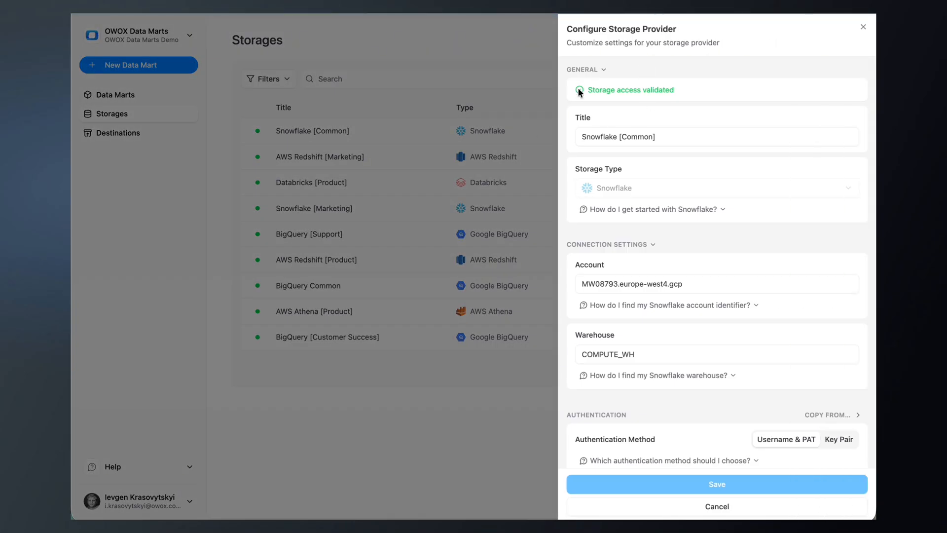
scroll(635, 100, "down", 4)
scroll(636, 100, "up", 4)
left_click(863, 25)
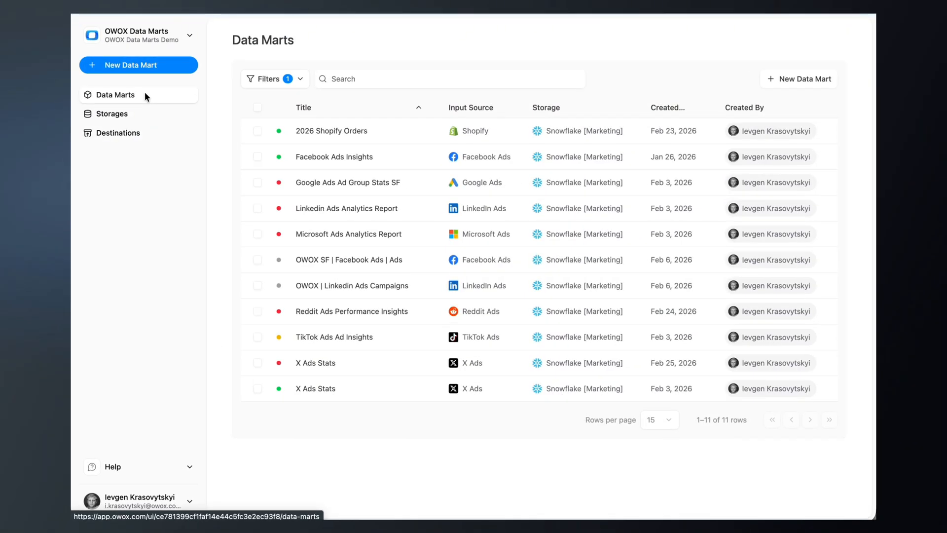
Create a data mart titled "eCommerce Report" that uses the Snowflake [Common] storage
left_click(144, 67)
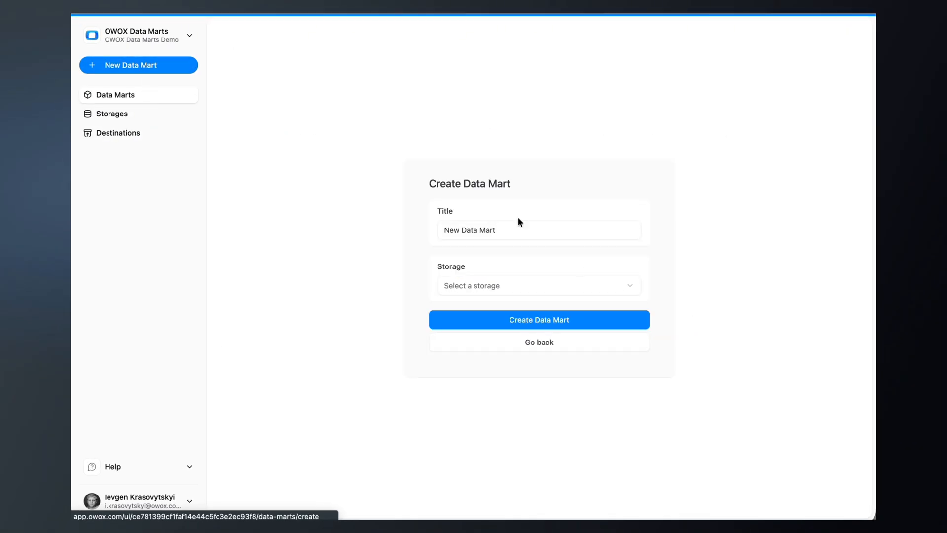
triple_click(523, 235)
type("eCommerce Report")
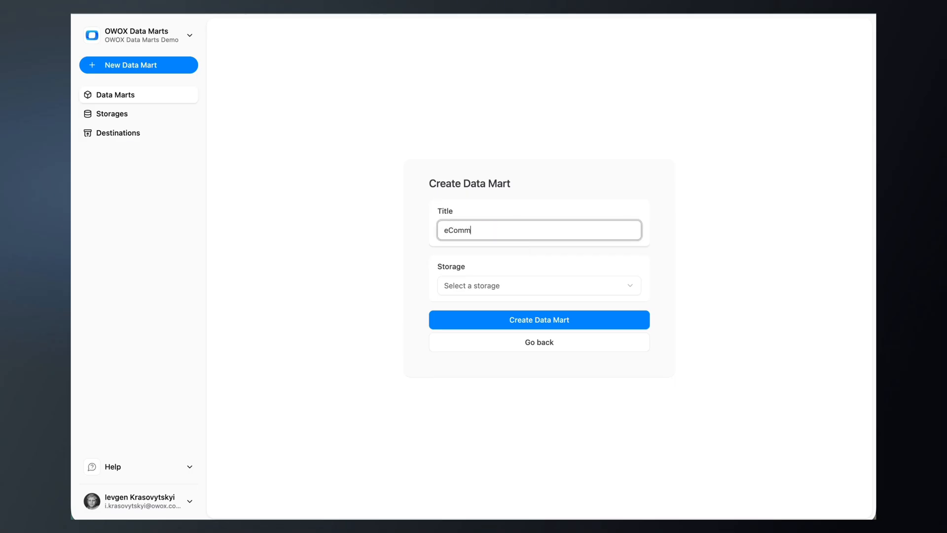
left_click(508, 290)
left_click(503, 423)
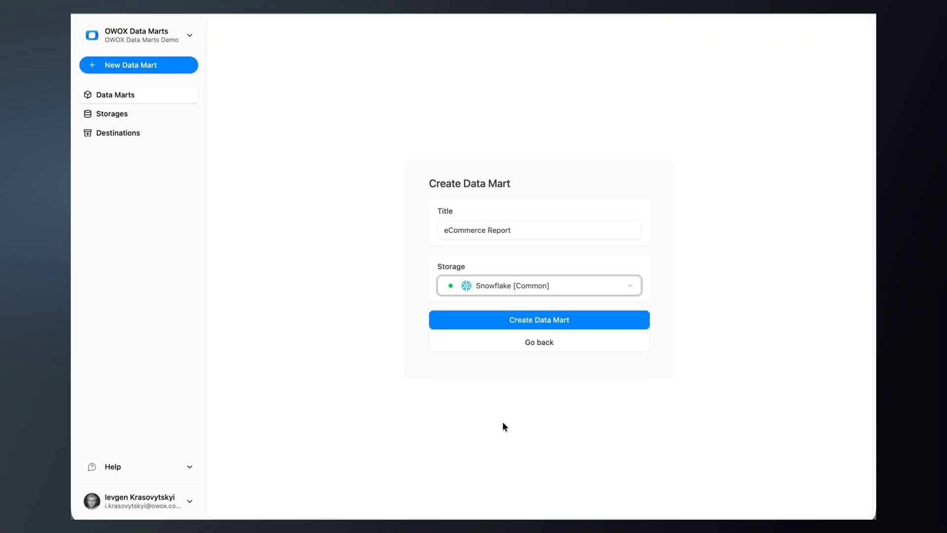
left_click(535, 320)
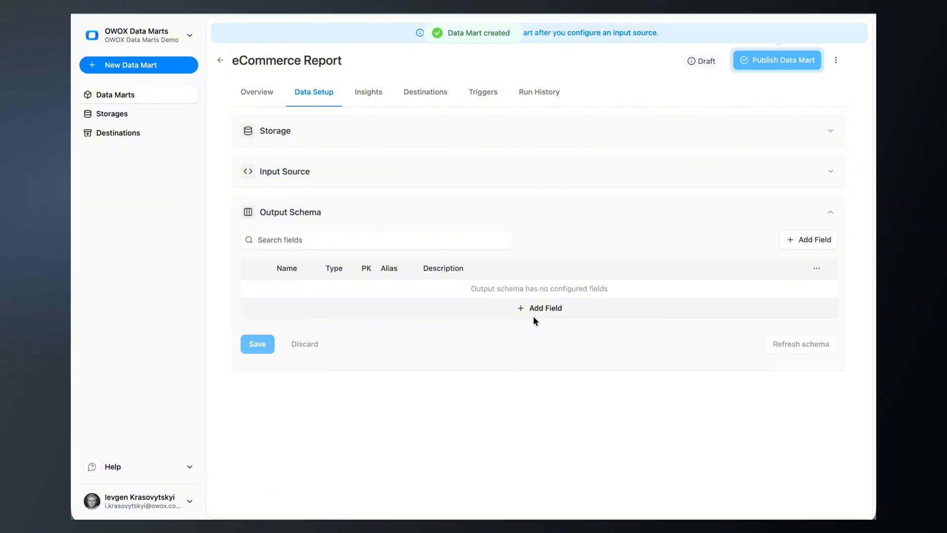
Set the input source's definition type to SQL, paste the ecommerce sessions query and select its whole text
left_click(494, 179)
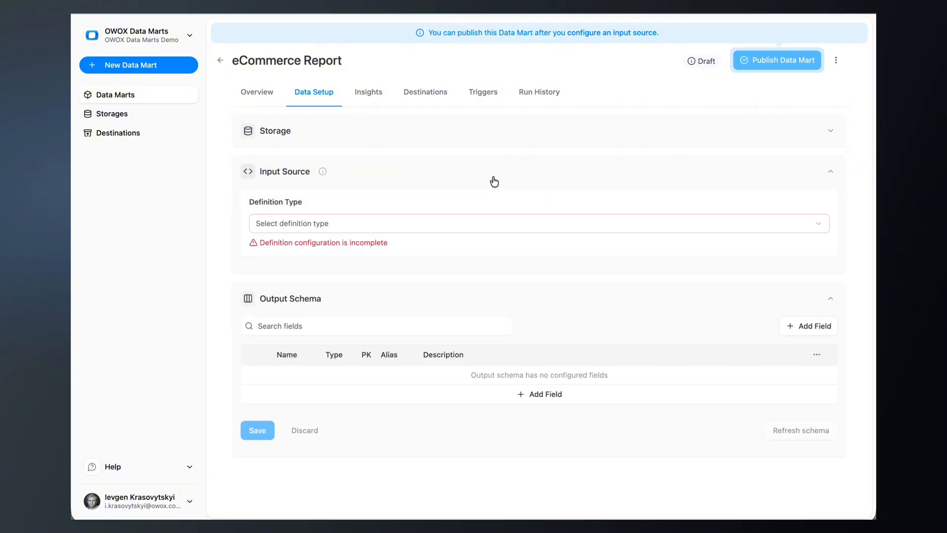
left_click(478, 225)
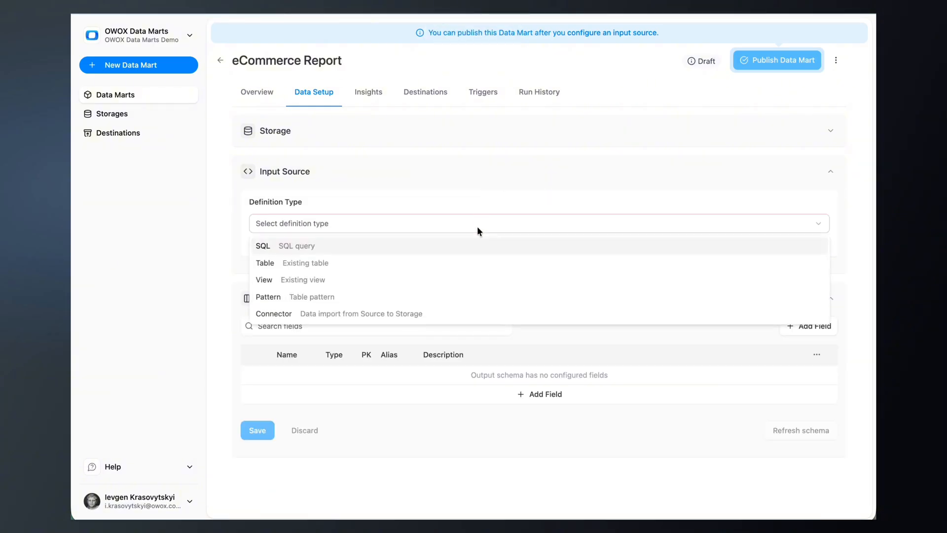
left_click(472, 247)
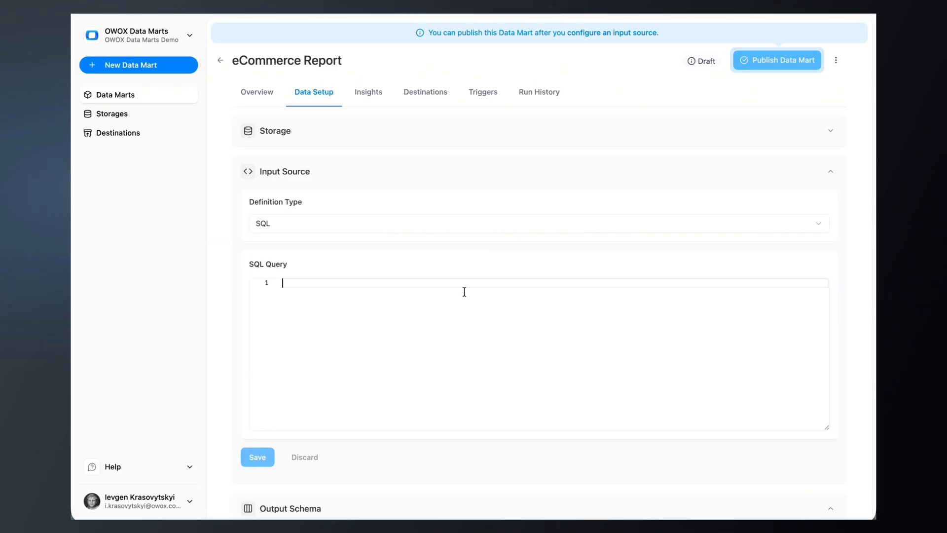
key("ctrl+v")
left_click(444, 376)
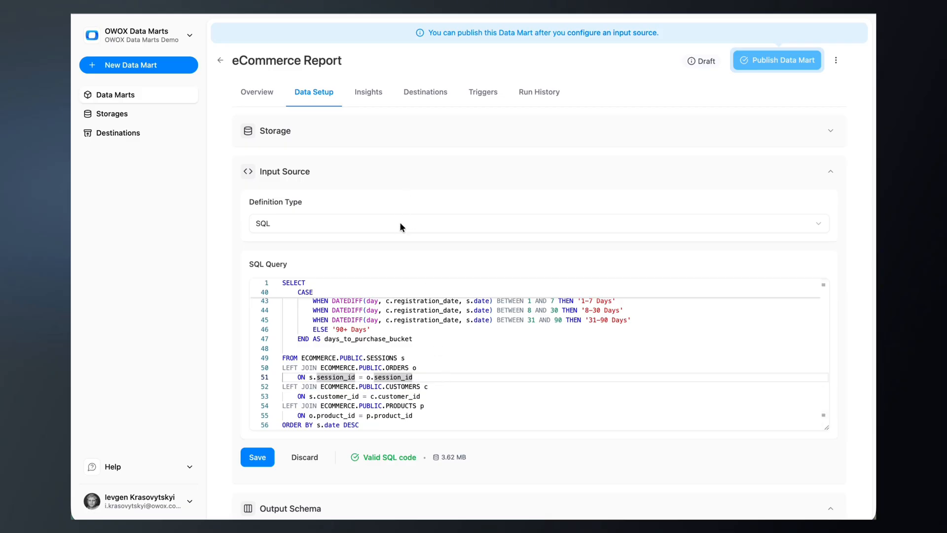
key("ctrl+a")
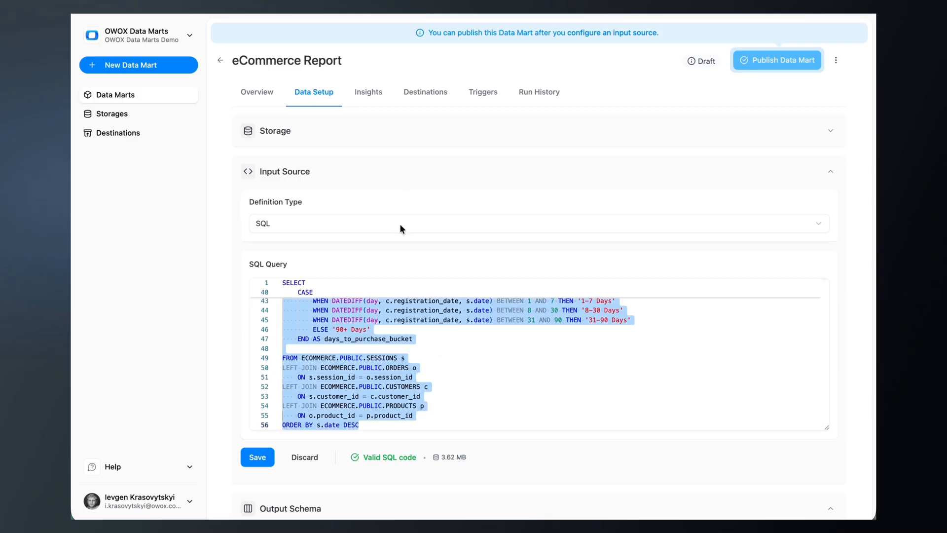
Examine what the Table, View, Pattern and Connector definition types require, including the list of available connectors
left_click(400, 224)
left_click(392, 260)
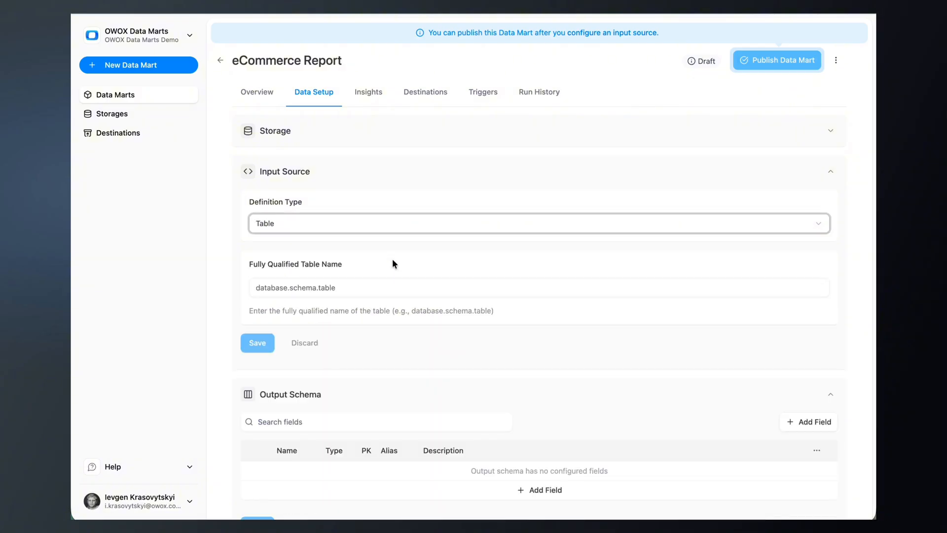
left_click_drag(392, 262, 248, 264)
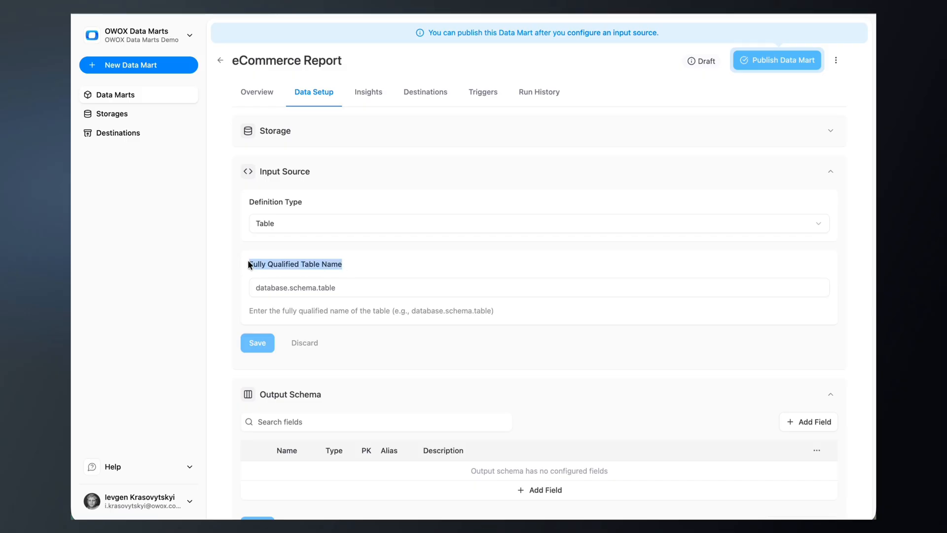
left_click(320, 223)
left_click(317, 281)
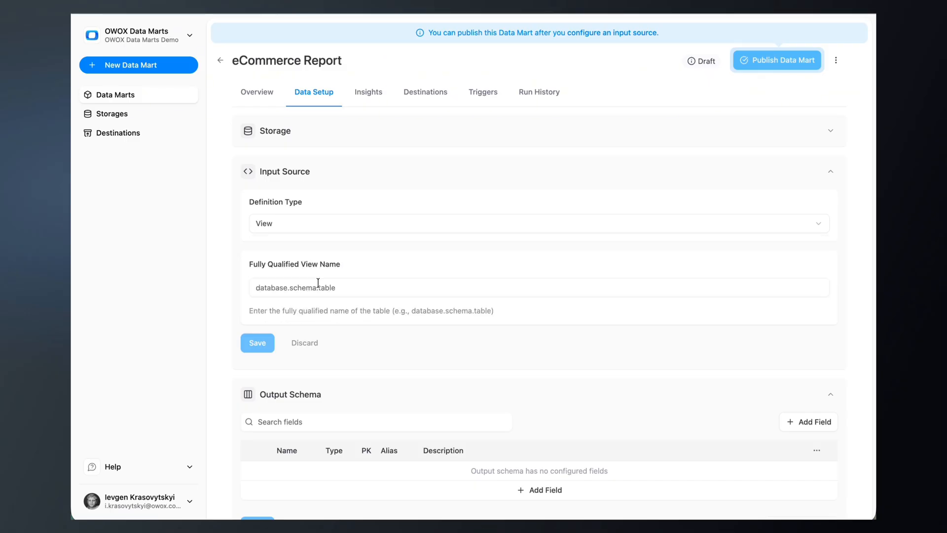
left_click_drag(249, 265, 307, 267)
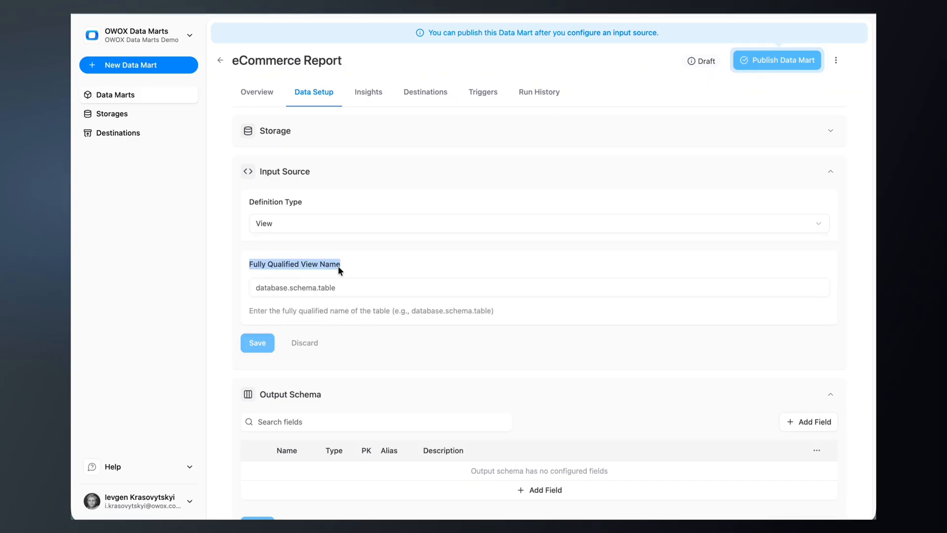
left_click(342, 223)
left_click(323, 298)
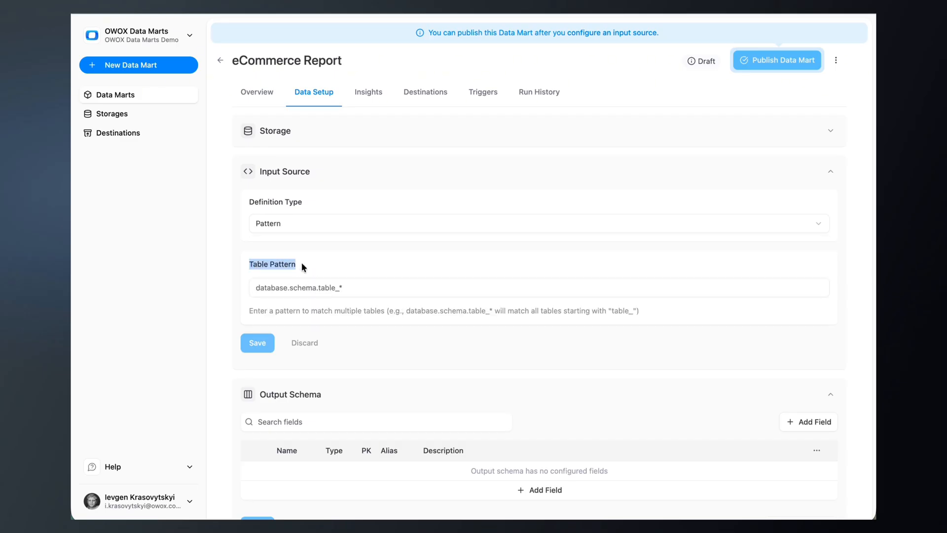
left_click(317, 225)
left_click(295, 315)
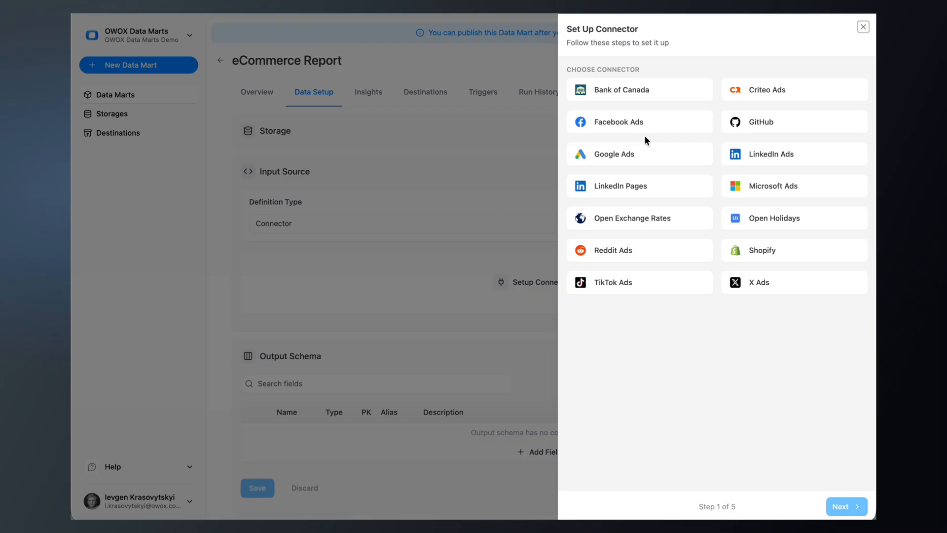
left_click(474, 158)
Define the input source with the SQL query joining ECOMMERCE.PUBLIC sessions, orders, customers and products, save it, and publish the data mart
left_click(378, 223)
left_click(363, 245)
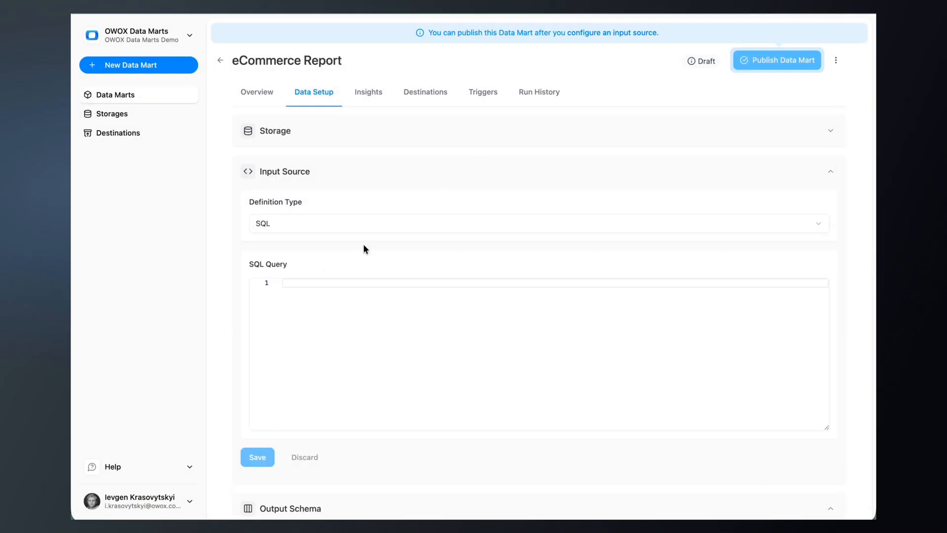
left_click(345, 298)
key("ctrl+v")
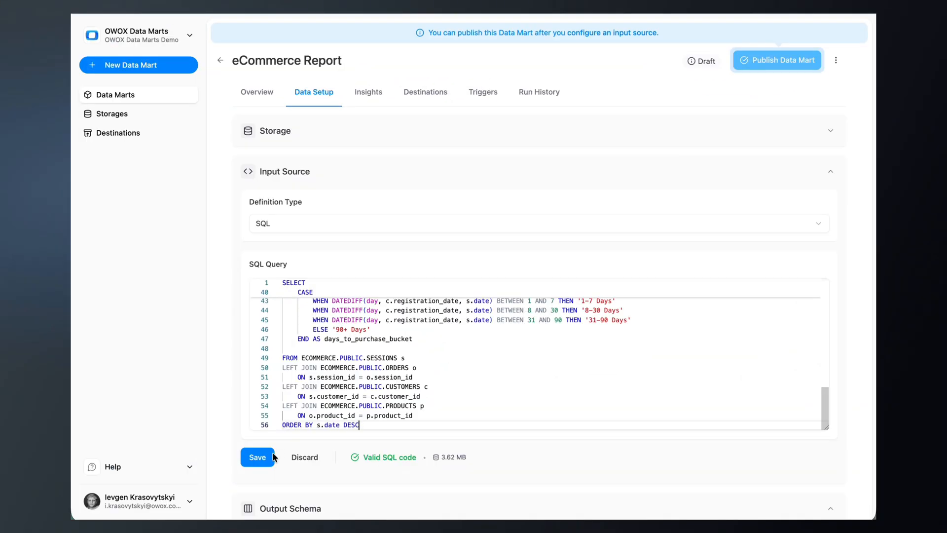
left_click(258, 456)
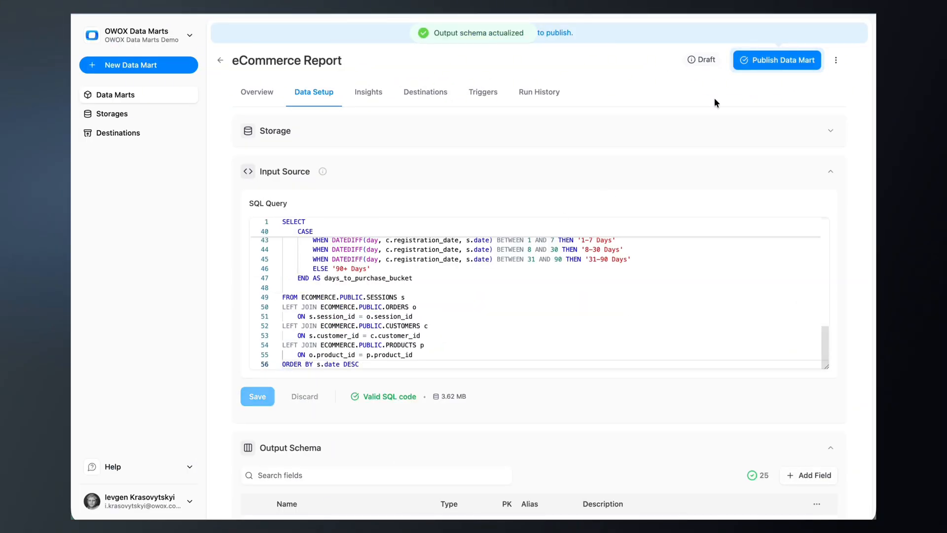
left_click(771, 56)
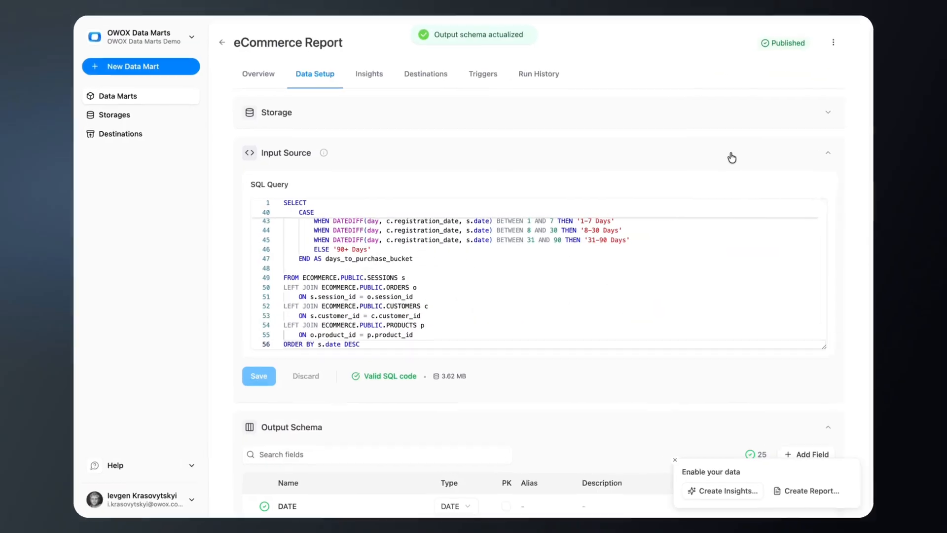
In the output schema, alias DATE as date, SOURCE_MEDIUM as session_source, DEVICE_CATEGORY as device and CUSTOMER_ID as customer id
left_click(732, 157)
left_click(537, 276)
type("date")
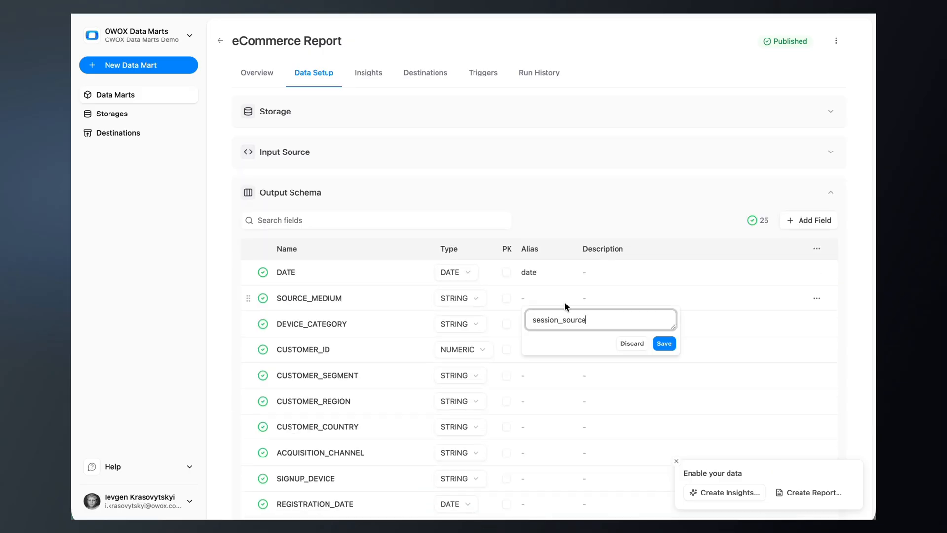
key("Return")
left_click(523, 324)
type("devicecustomer id")
Alias CUSTOMER_SEGMENT as segment, CUSTOMER_REGION as region and CUSTOMER_COUNTRY as country
left_click(541, 376)
type("segmentregion")
key("Return")
left_click(530, 429)
type("country")
left_click(677, 461)
Alias ACQUISITION_CHANNEL as channel, SIGNUP_DEVICE as first_device and REGISTRATION_DATE as registration_date
left_click(523, 452)
type("channel")
left_click(523, 479)
left_click(523, 503)
type("reg")
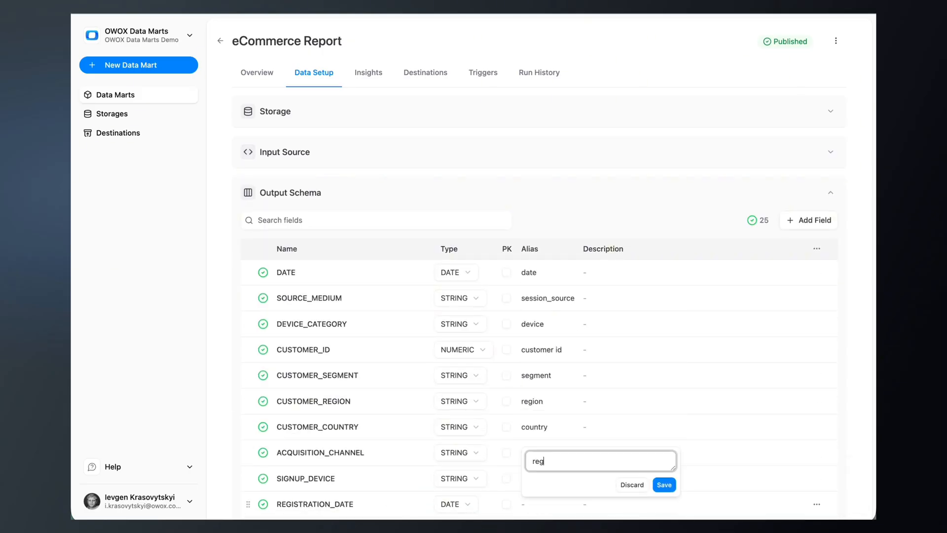
type("istration_date")
key("Return")
Describe the DATE field as "session date" and SOURCE_MEDIUM as "session source & medium from GA4"
left_click(620, 272)
type("session date")
key("Return")
left_click(590, 297)
type("session source & medium from GA4")
left_click(725, 384)
Describe DEVICE_CATEGORY as "device category mobile / desktop from GA4" and CUSTOMER_ID as "customer ID from Hubspot"
left_click(590, 324)
type("device category mobile / desktop from GA4")
key("Return")
left_click(590, 349)
type("customer ID from Hubspot")
key("Return")
Describe CUSTOMER_SEGMENT as "customer Segment" and CUSTOMER_REGION as "customer region (by last order shipping info)"
left_click(590, 375)
type("cus")
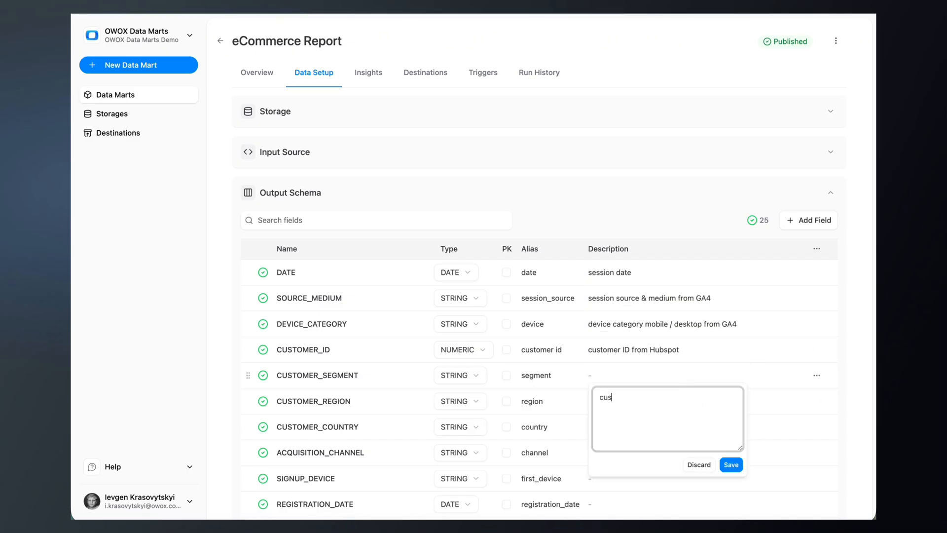
type("tomer Segment")
key("Return")
left_click(590, 401)
type("customer region (by last order shipping info)")
key("Return")
Describe CUSTOMER_COUNTRY as "customer country (by last order shipping info)" and ACQUISITION_CHANNEL as "customer acquisition channel (by the session of the first order)"
left_click(590, 427)
type("customer country (by last order shipping info)")
key("Return")
left_click(590, 452)
type("customer acquisition channel (by the session of the first order)")
left_click(809, 432)
Describe the SIGNUP_DEVICE field as "registration device category from GA4 session"
scroll(590, 464, "down", 1)
left_click(590, 478)
type("registration device category from GA4 session")
left_click(725, 444)
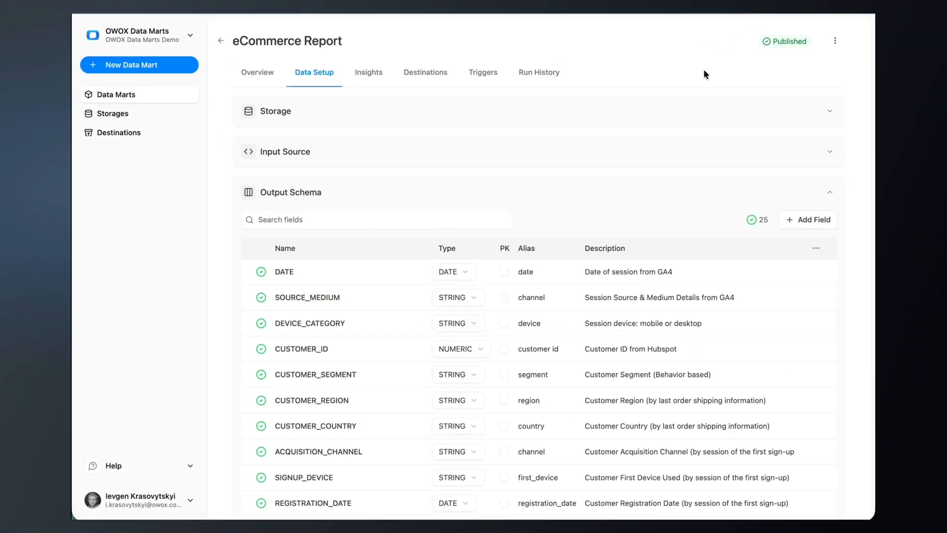
Create a Google Sheets destination titled "OWOX | Common - 2", authenticate it with the Google account, and save it
left_click(417, 74)
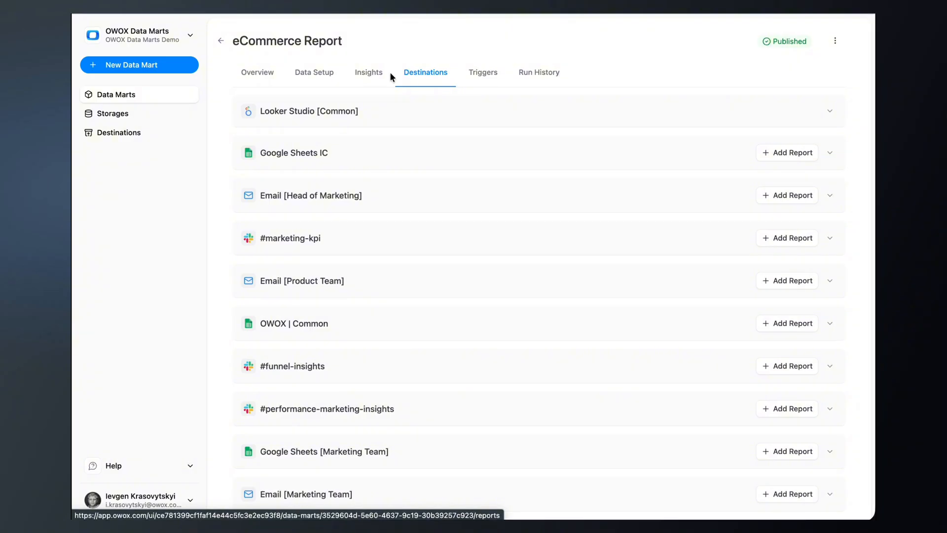
left_click(148, 132)
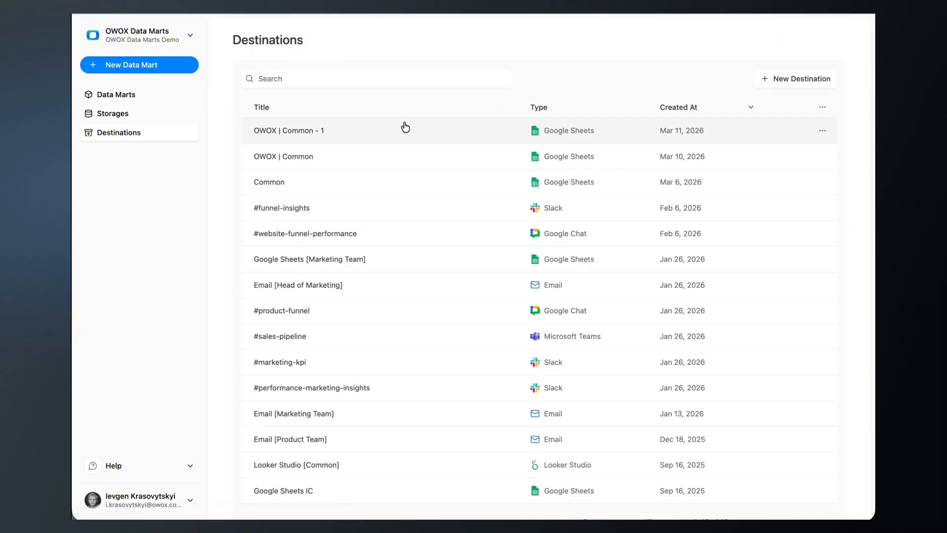
left_click(791, 80)
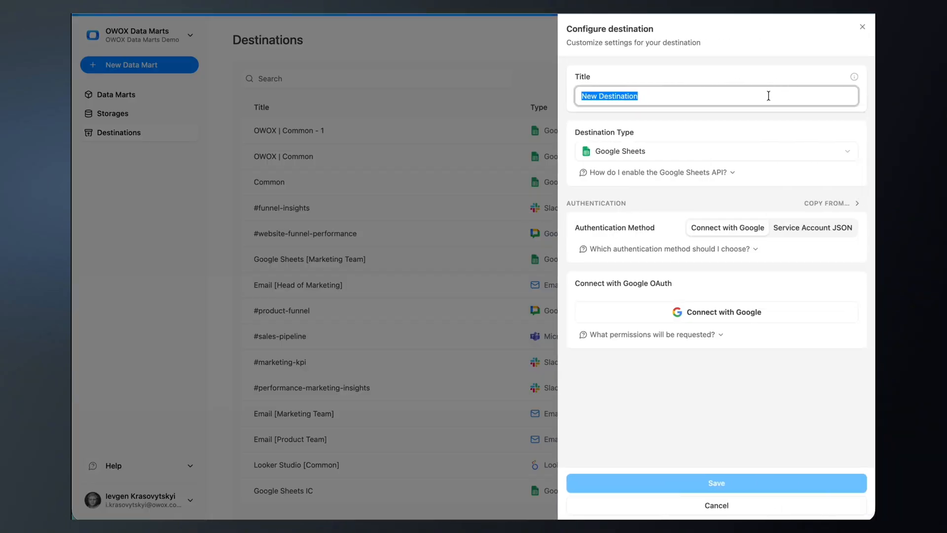
type("OWOX | Common - 2")
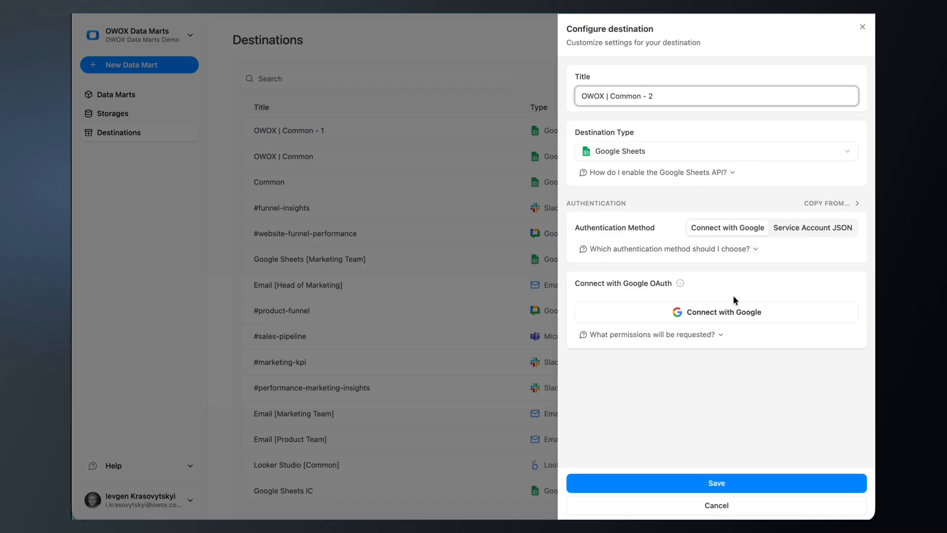
left_click(734, 313)
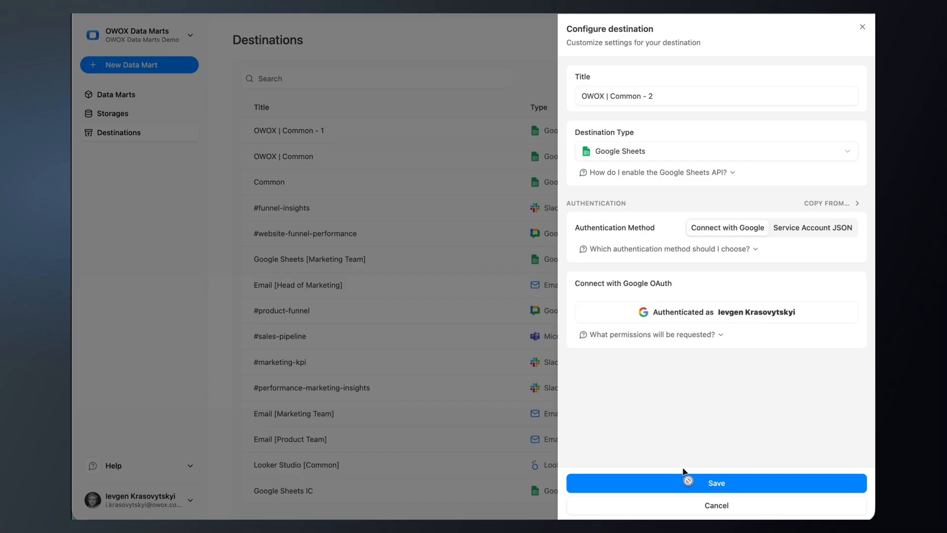
left_click(677, 484)
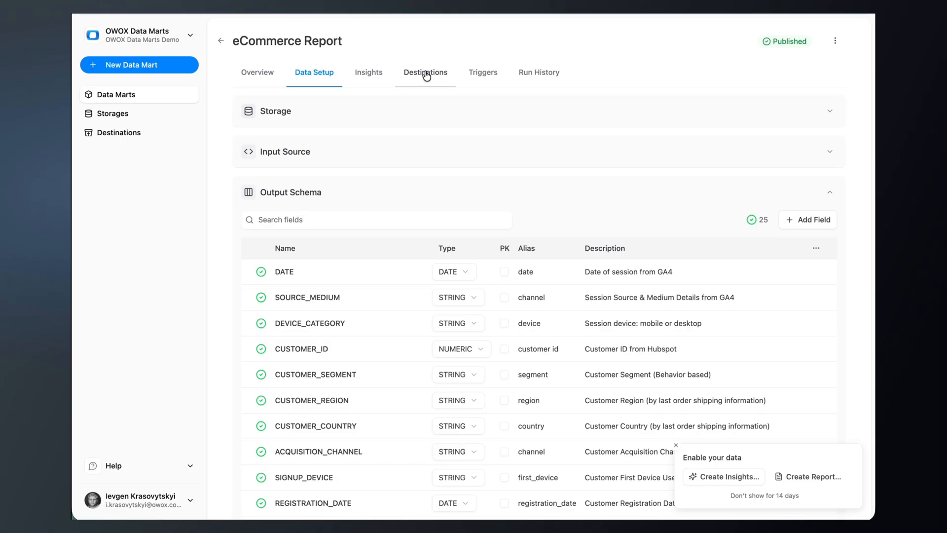
Create and run an "eCommerce Report" report for OWOX | Common - 2, with the pasted Google Sheets document link and a daily 09:00 Europe/Madrid trigger
left_click(426, 75)
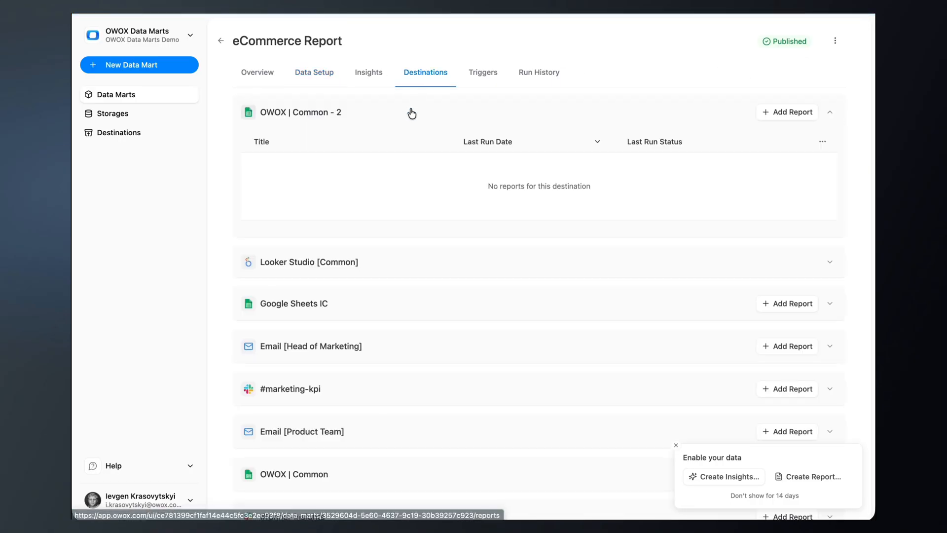
left_click(792, 111)
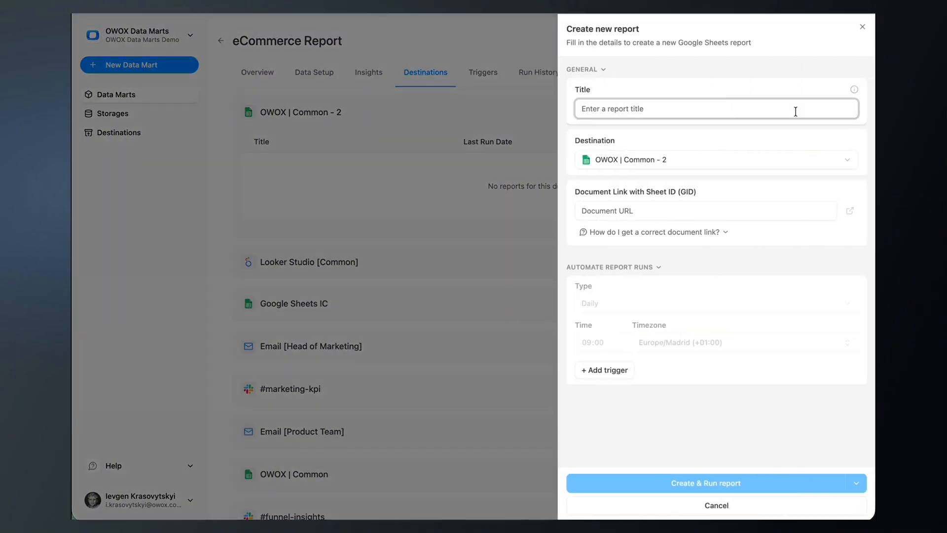
type("eCommerce Report")
left_click(626, 211)
key("ctrl+v")
key("Tab")
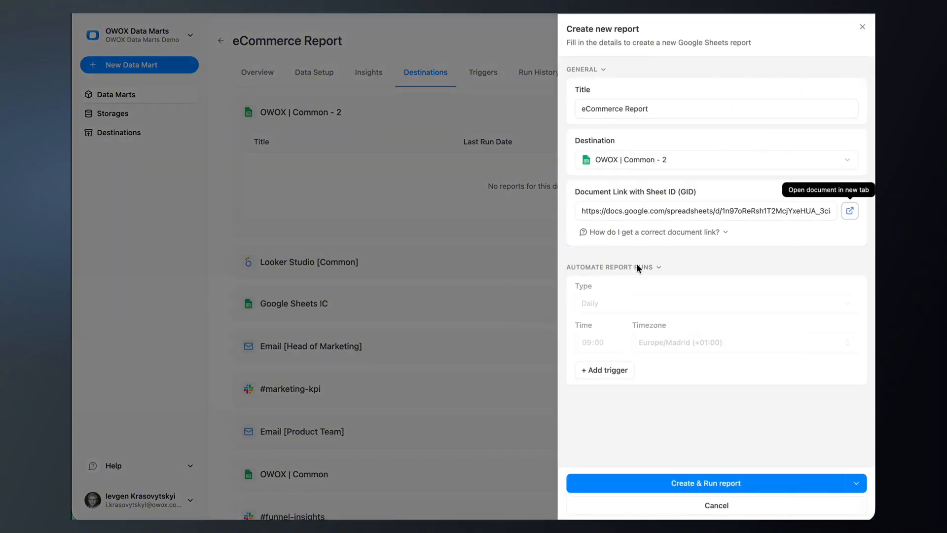
left_click(625, 370)
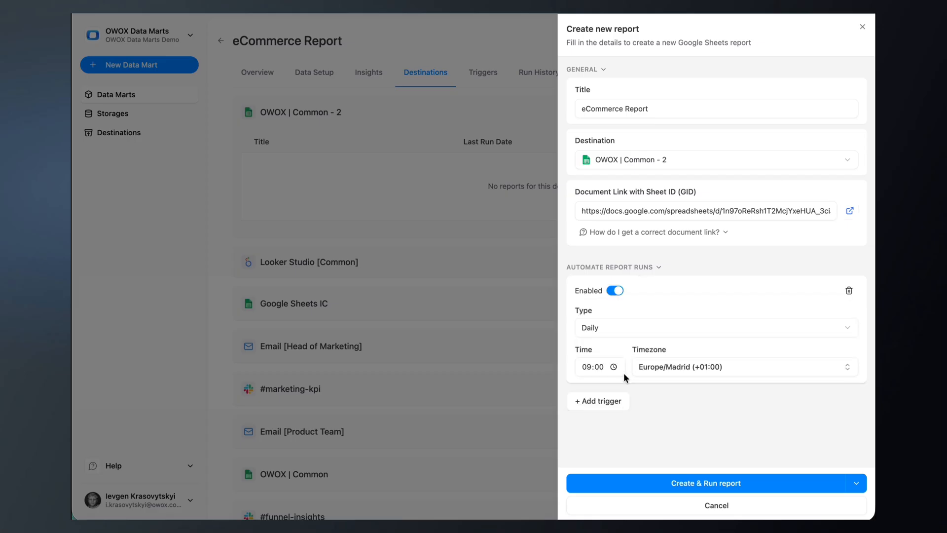
left_click(739, 481)
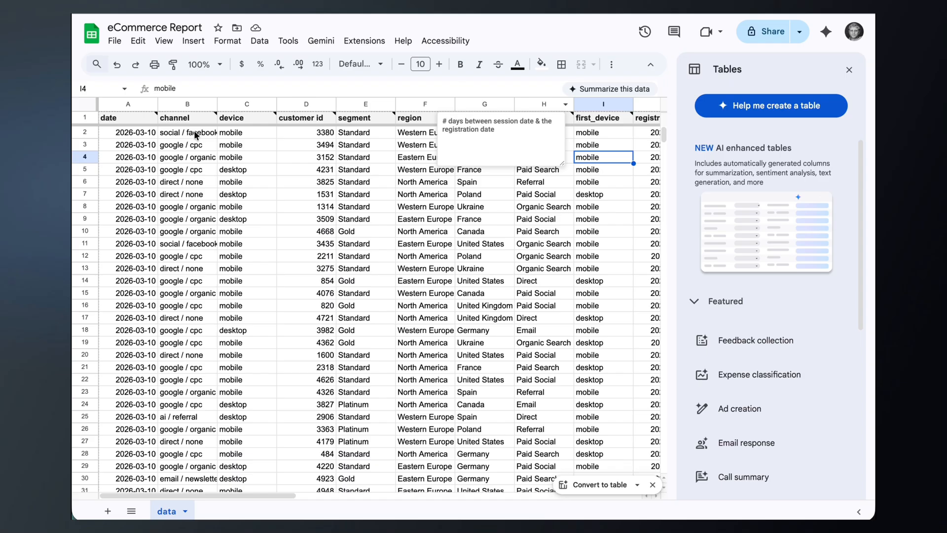
Review the header cell notes of the imported eCommerce Report sheet, going from the date column across to the later columns
left_click(140, 120)
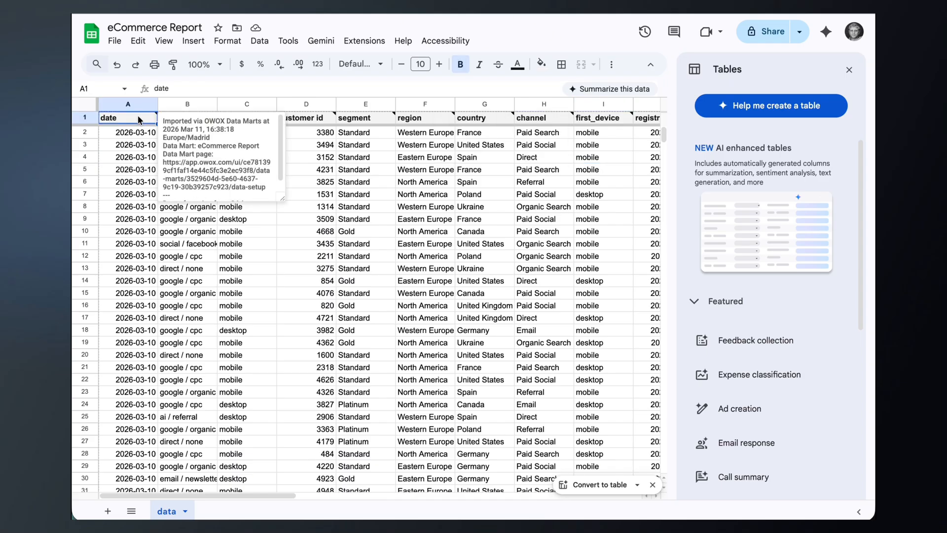
key("Right")
key("Right")
key("Right")
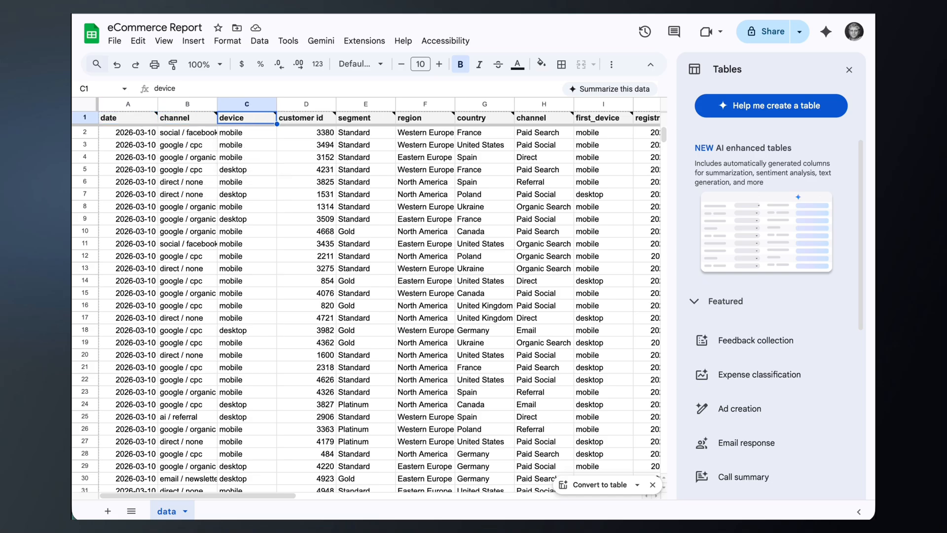
key("Right")
key("Right")
key("Right")
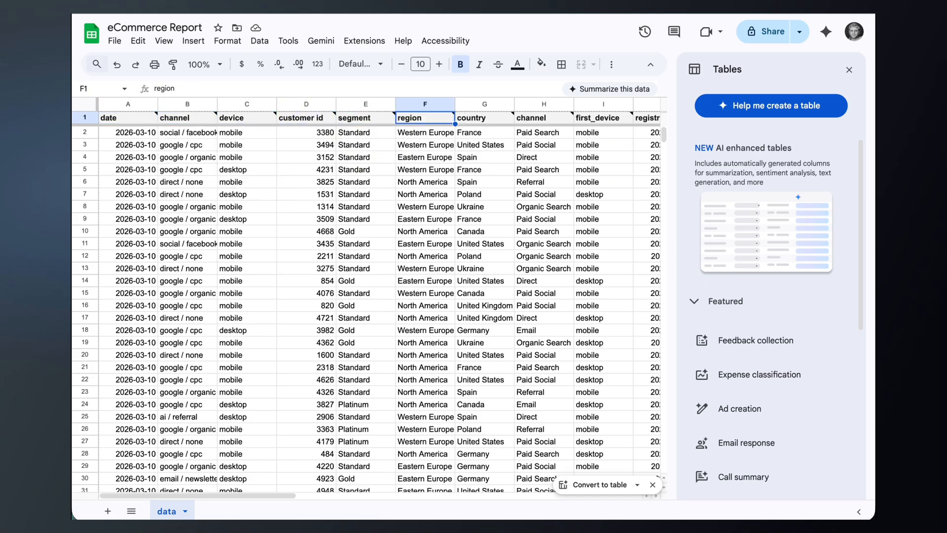
key("Right")
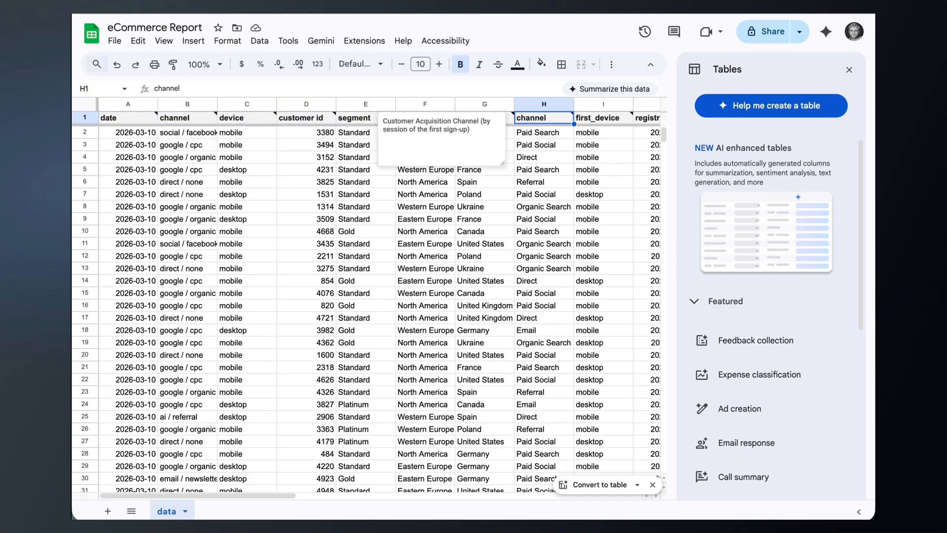
key("Right")
key("Right")
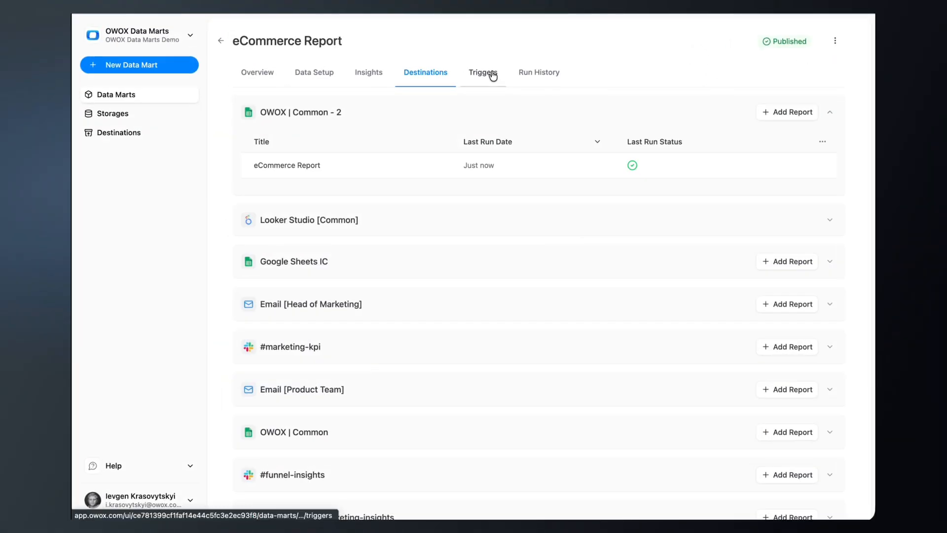
Open the eCommerce Report's scheduled trigger and try the Weekly schedule type, inspecting its days of the week
left_click(492, 75)
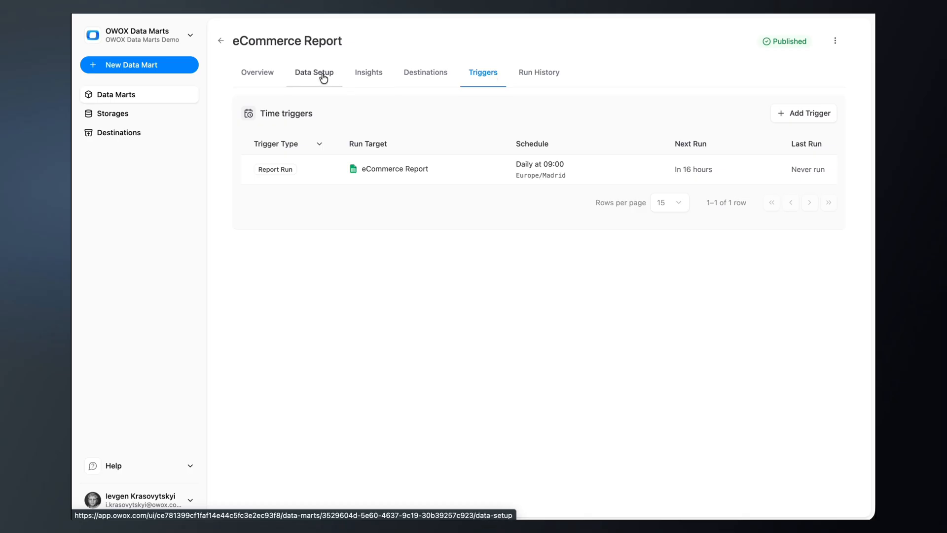
left_click(721, 169)
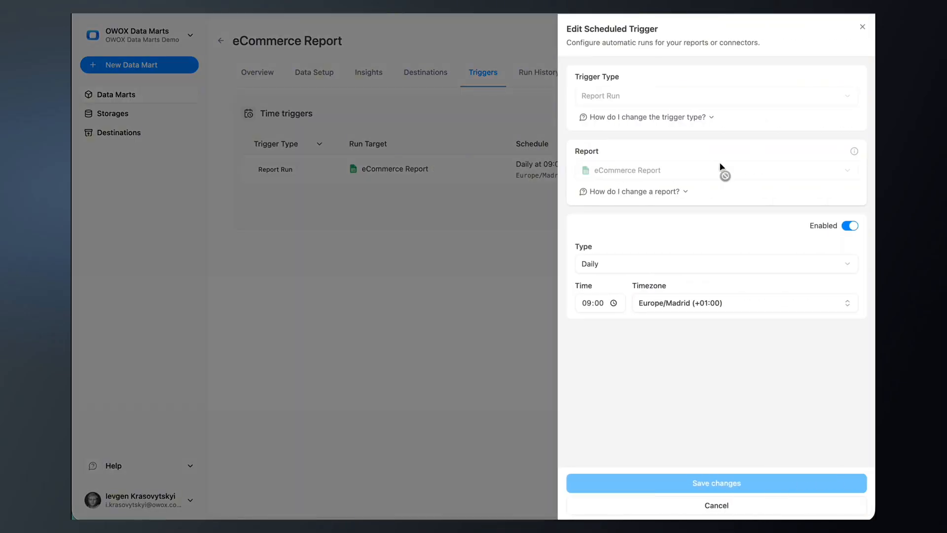
left_click(691, 265)
left_click(692, 265)
left_click(694, 259)
left_click(679, 303)
left_click(671, 342)
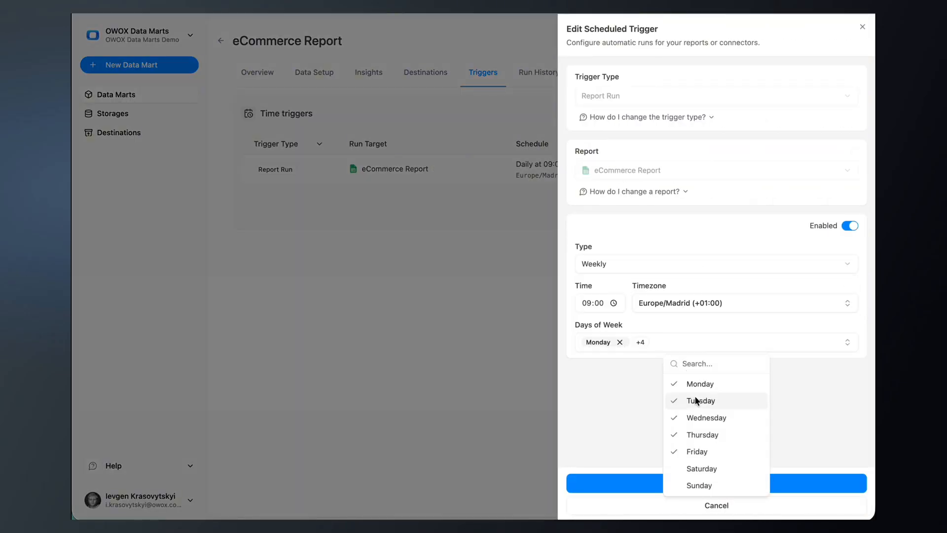
Try the Interval schedule type for the report trigger, explore its unit and frequency options, and discard the changes
left_click(676, 256)
left_click(675, 263)
left_click(661, 336)
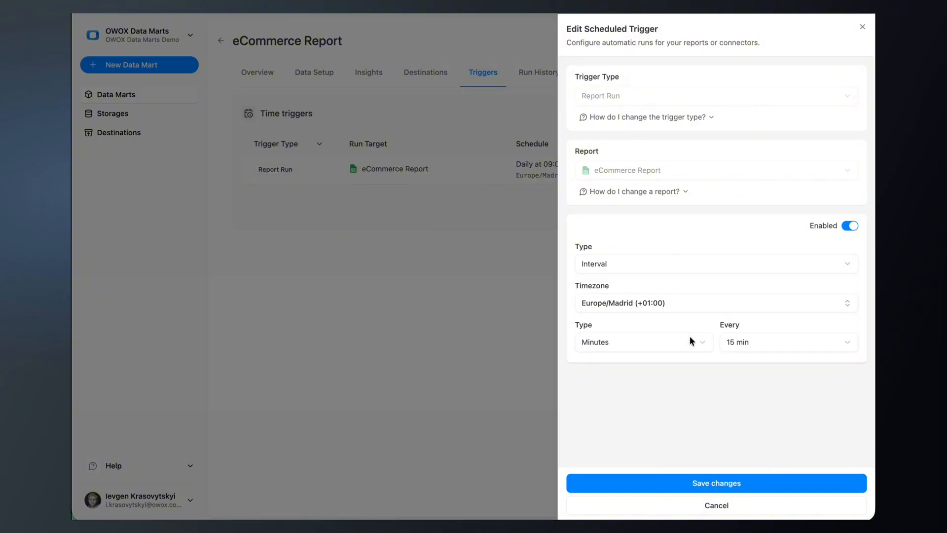
left_click(686, 340)
left_click(680, 371)
left_click(704, 340)
left_click(692, 376)
left_click(758, 334)
left_click(759, 333)
left_click(726, 506)
Examine the eCommerce Report run in the run history, including its configuration, SQL query, report definition and timing
left_click(536, 76)
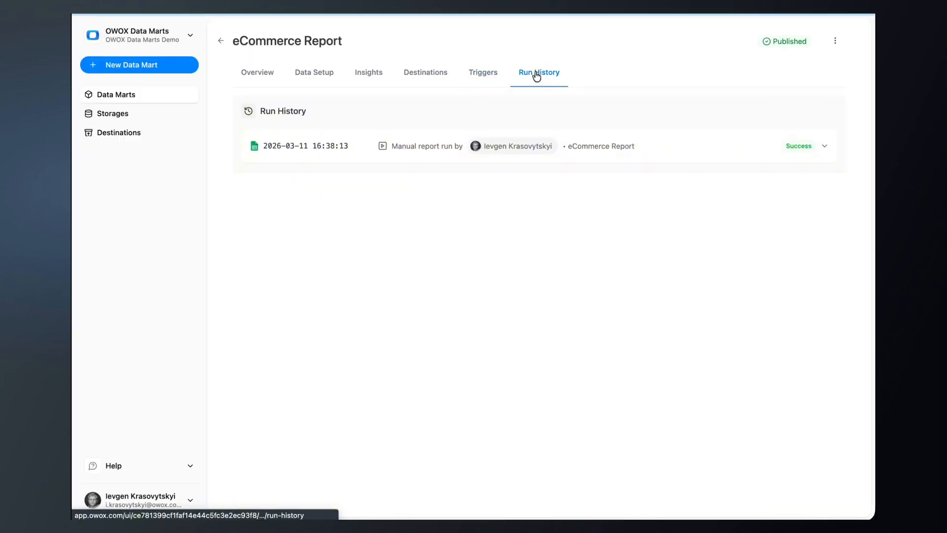
left_click(827, 147)
left_click(378, 209)
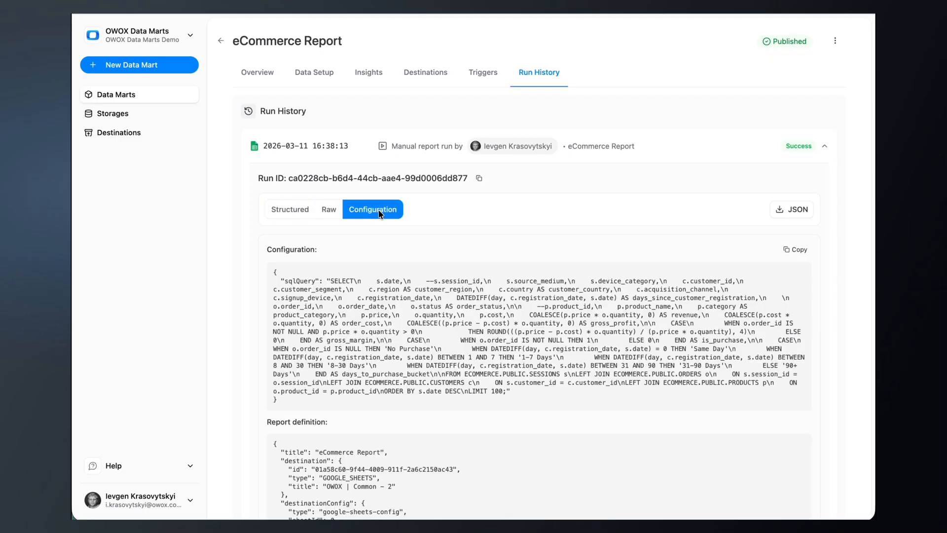
scroll(379, 212, "down", 3)
left_click_drag(273, 187, 298, 306)
left_click(298, 307)
left_click_drag(275, 356, 283, 457)
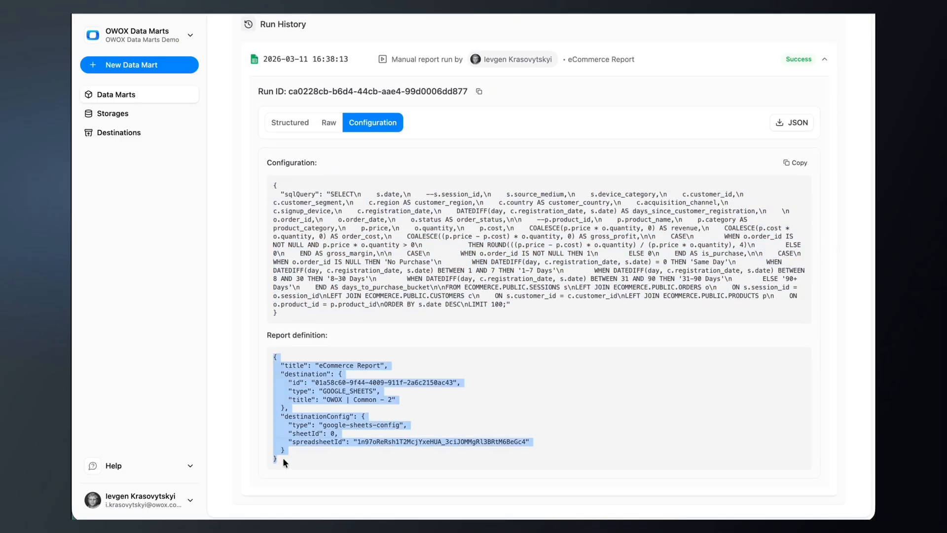
scroll(305, 105, "up", 3)
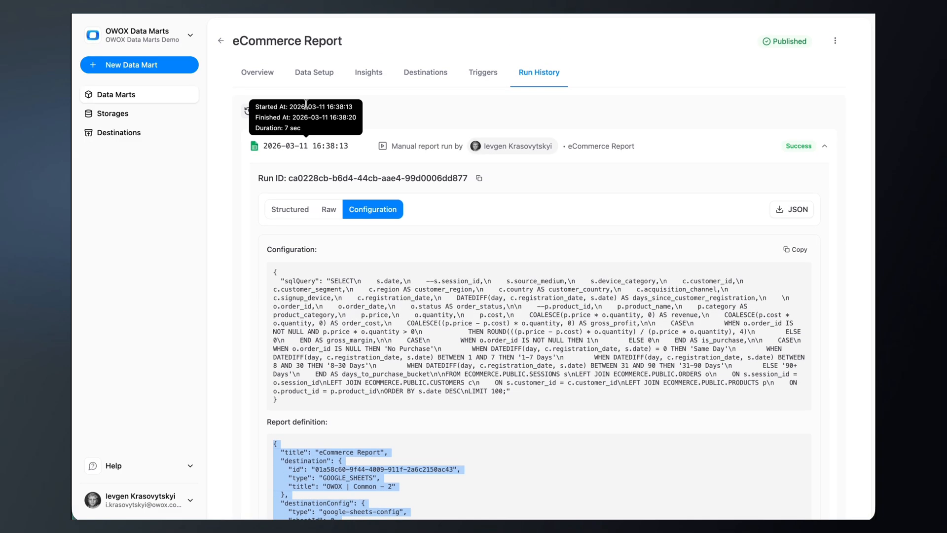
left_click(290, 125)
left_click(311, 79)
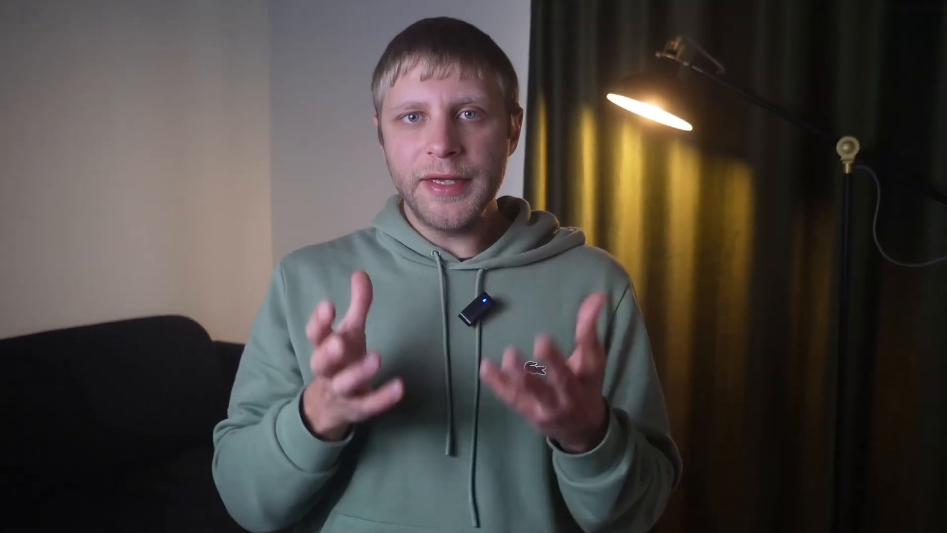